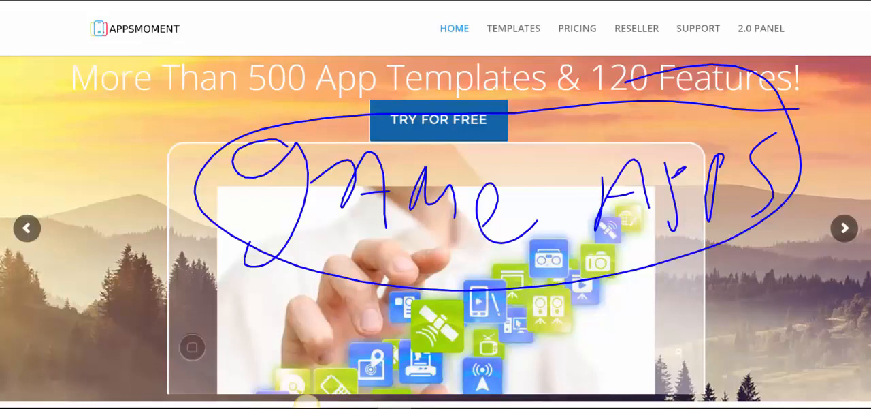
{"action": "mouse_move", "coordinate": [385, 35]}
{"action": "left_mouse_down"}
{"action": "mouse_move", "coordinate": [454, 52]}
{"action": "mouse_move", "coordinate": [400, 80]}
{"action": "left_mouse_up"}
{"action": "mouse_move", "coordinate": [469, 27]}
{"action": "left_mouse_down"}
{"action": "mouse_move", "coordinate": [499, 34]}
{"action": "mouse_move", "coordinate": [519, 92]}
{"action": "left_mouse_up"}
{"action": "mouse_move", "coordinate": [565, 40]}
{"action": "left_mouse_down"}
{"action": "mouse_move", "coordinate": [501, 13]}
{"action": "mouse_move", "coordinate": [599, 53]}
{"action": "mouse_move", "coordinate": [473, 31]}
{"action": "left_mouse_up"}
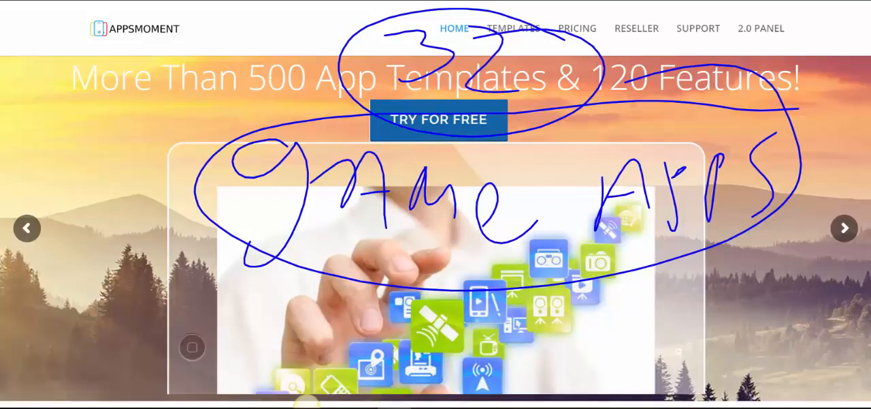
{"action": "left_click", "coordinate": [306, 407]}
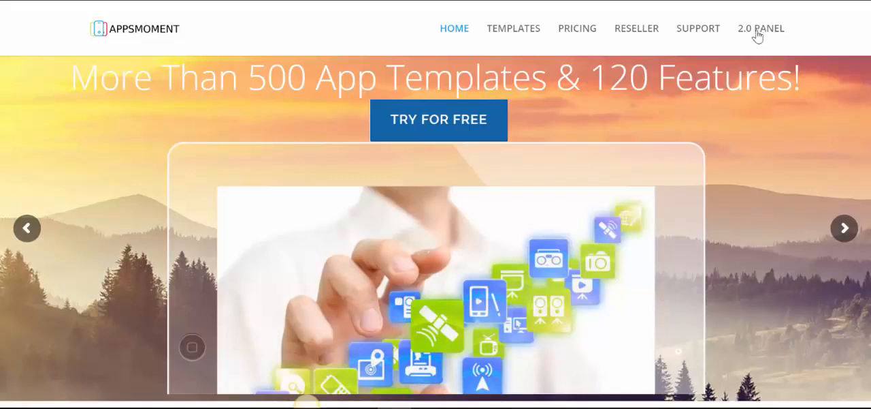
Enter the 2.0 panel, open the test123 application for editing and go to its features.
{"action": "left_click", "coordinate": [307, 404]}
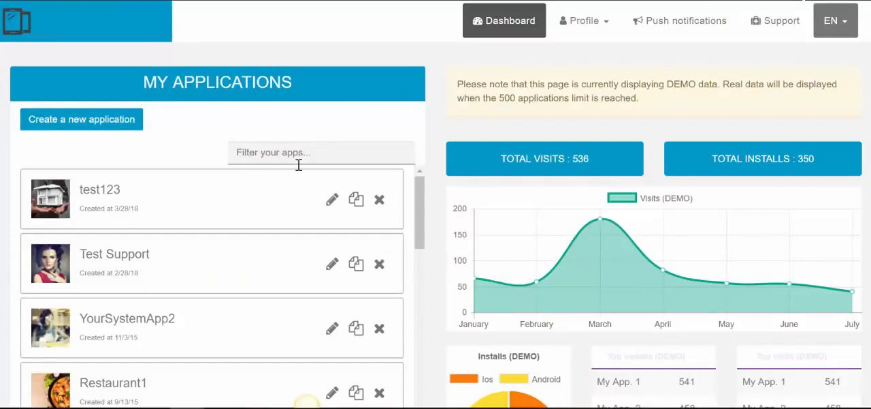
{"action": "left_click", "coordinate": [333, 204]}
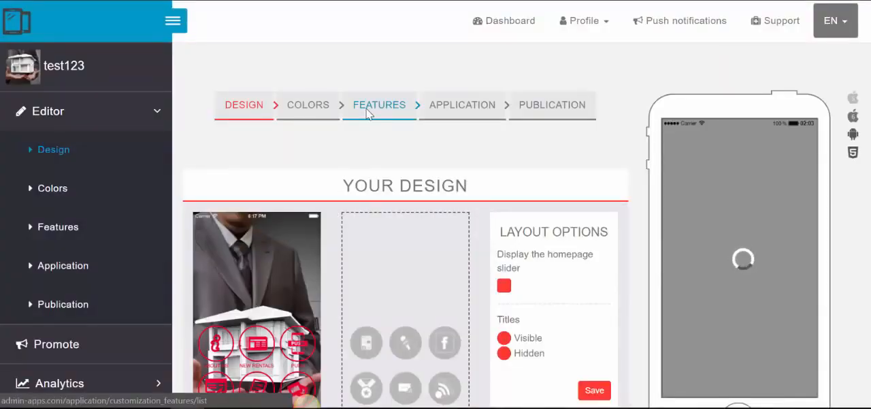
{"action": "left_click", "coordinate": [367, 113]}
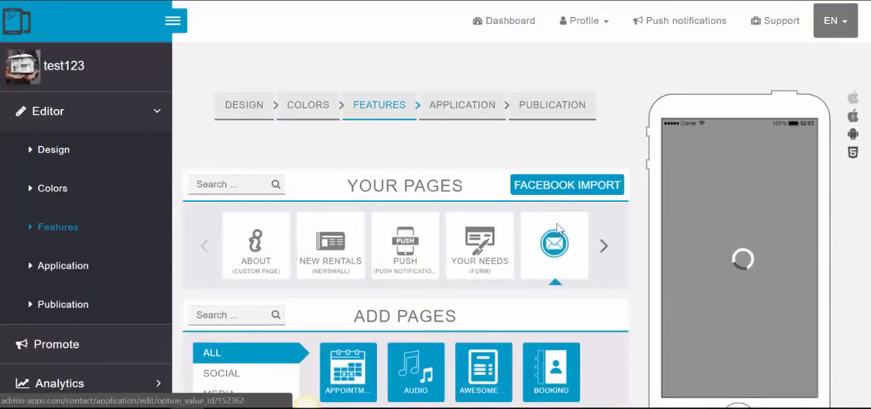
Try to delete the existing Games page from the app's pages, blocking the file storage permission request.
{"action": "left_click", "coordinate": [604, 248]}
{"action": "left_click", "coordinate": [604, 248]}
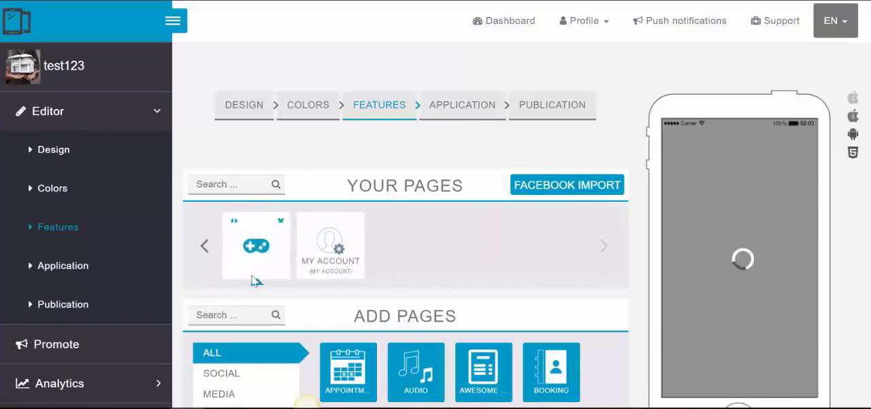
{"action": "mouse_move", "coordinate": [271, 226]}
{"action": "left_click", "coordinate": [279, 222]}
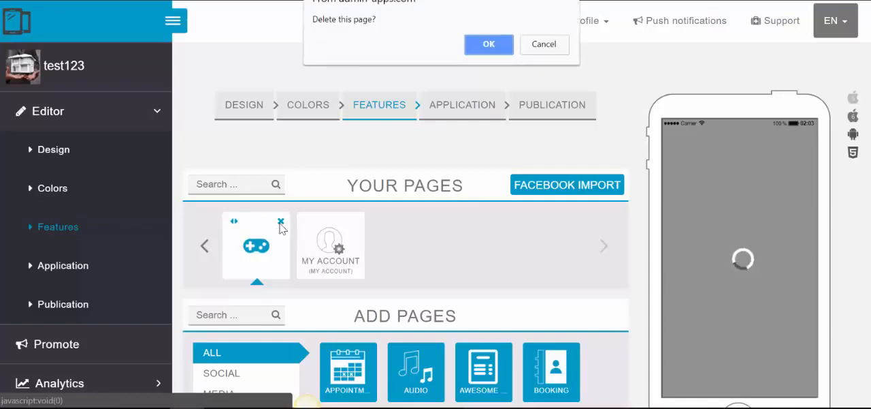
{"action": "left_click", "coordinate": [505, 45]}
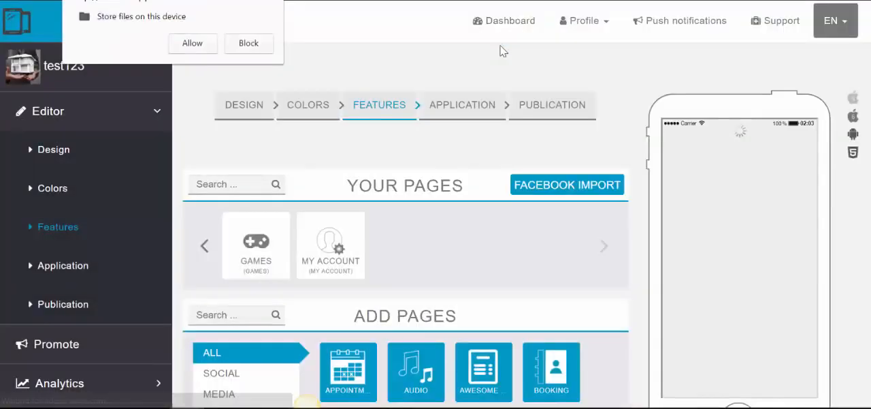
{"action": "left_click", "coordinate": [248, 42]}
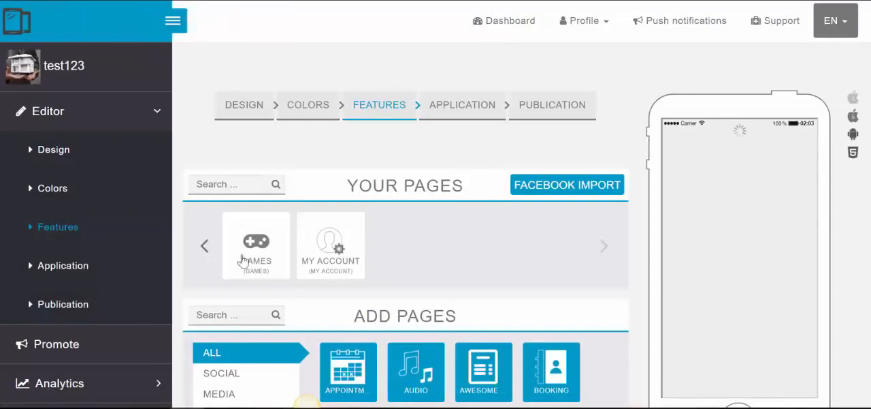
{"action": "mouse_move", "coordinate": [256, 245]}
{"action": "left_click", "coordinate": [280, 222]}
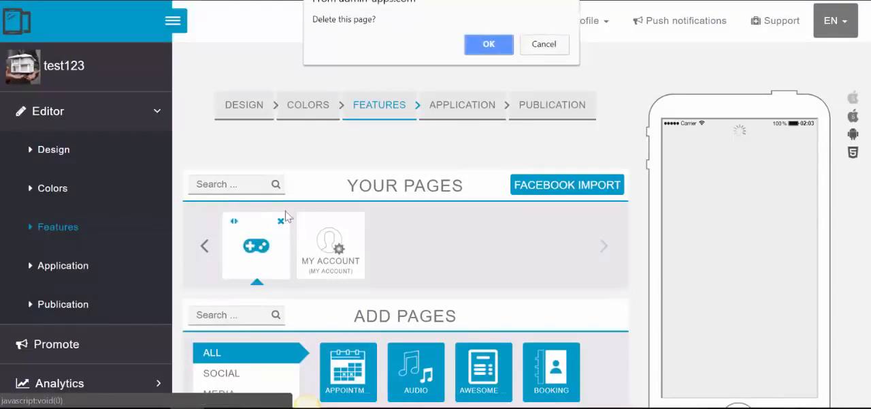
{"action": "left_click", "coordinate": [490, 44]}
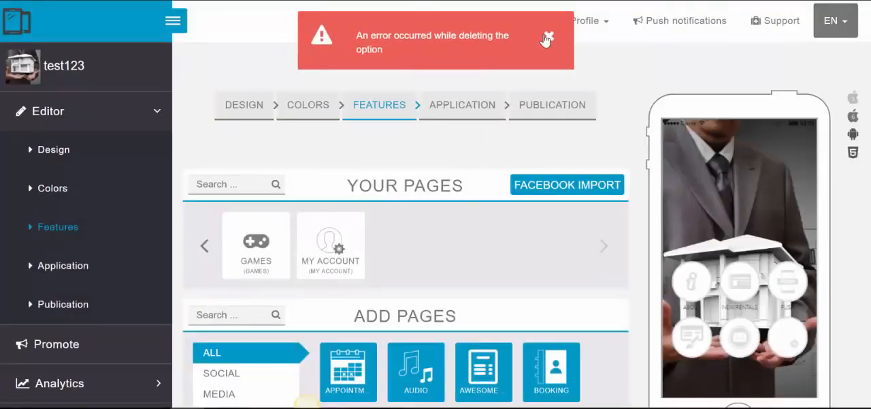
{"action": "left_click", "coordinate": [549, 38]}
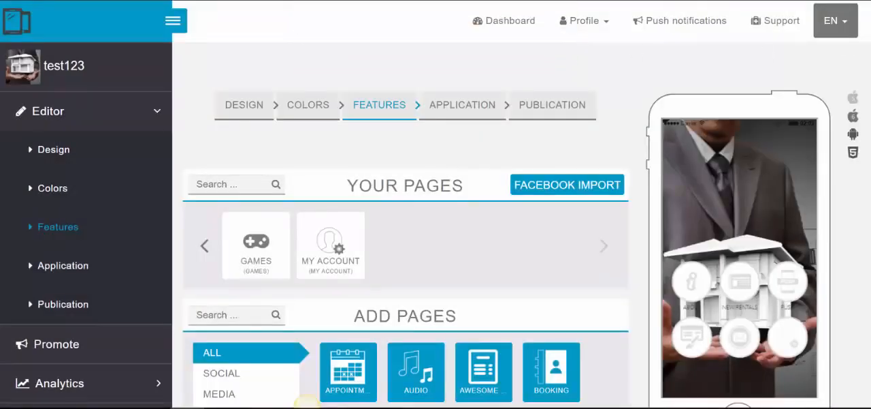
Add a new Games page to the test123 application from the available features.
{"action": "scroll", "coordinate": [409, 239], "scroll_direction": "down", "scroll_amount": 4}
{"action": "scroll", "coordinate": [616, 238], "scroll_direction": "down", "scroll_amount": 2}
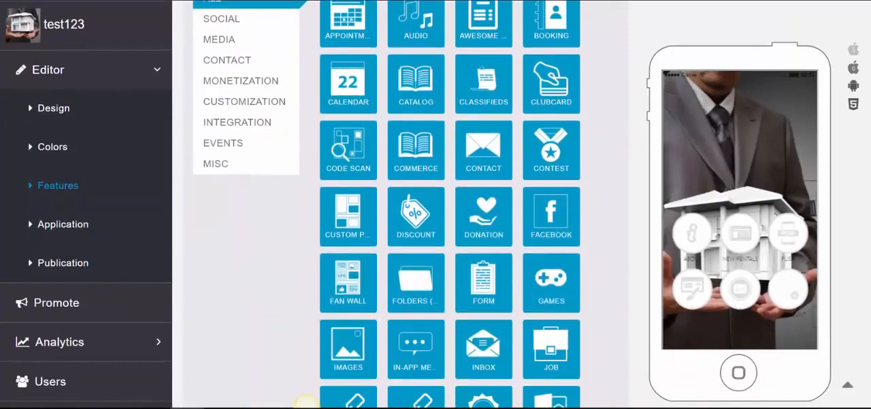
{"action": "left_click", "coordinate": [560, 279]}
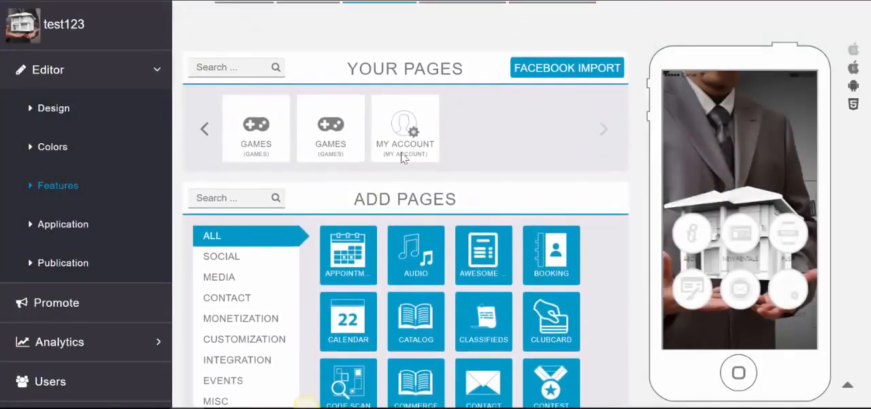
{"action": "left_click", "coordinate": [325, 145]}
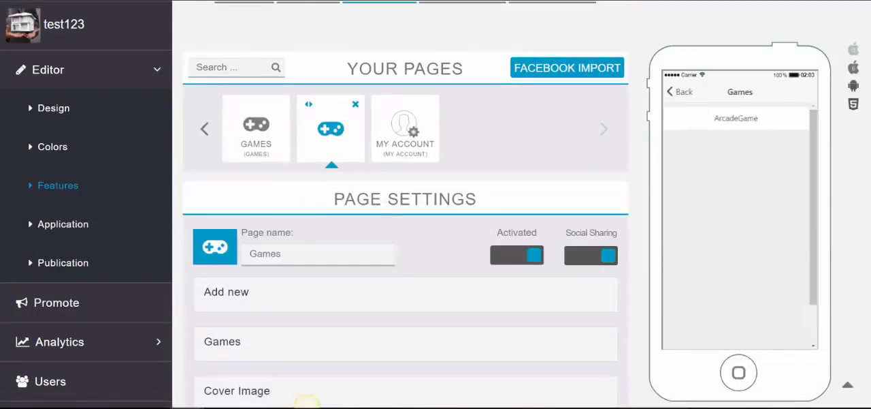
Add the Battleship game to the new Games page and expand the page's list of games.
{"action": "scroll", "coordinate": [406, 204], "scroll_direction": "down", "scroll_amount": 2}
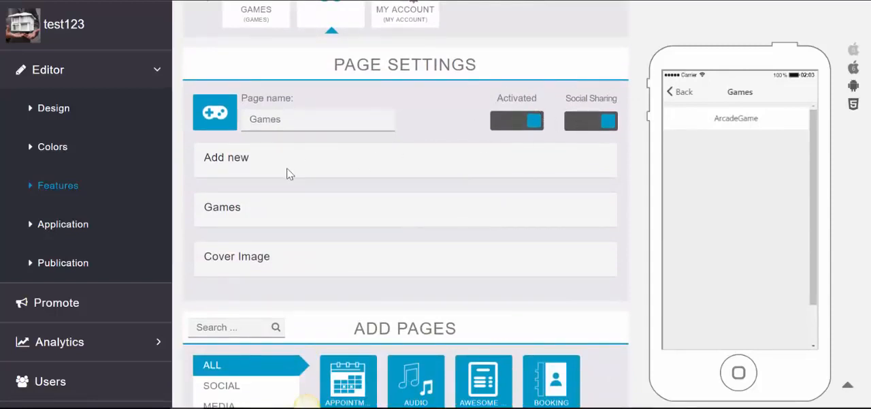
{"action": "left_click", "coordinate": [239, 161]}
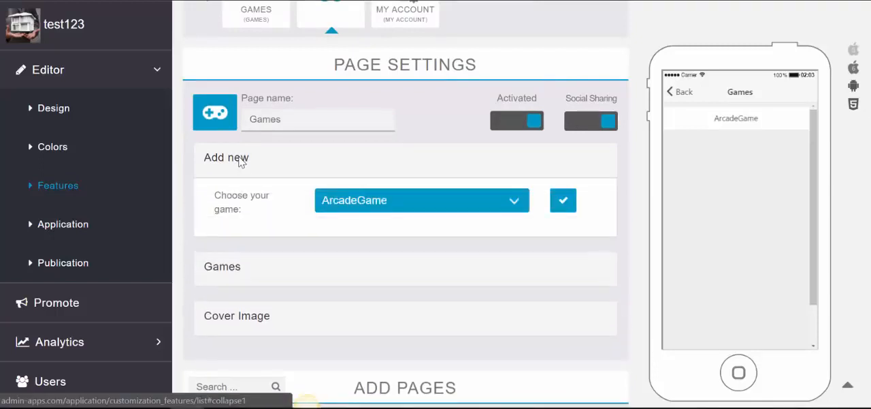
{"action": "left_click", "coordinate": [385, 204]}
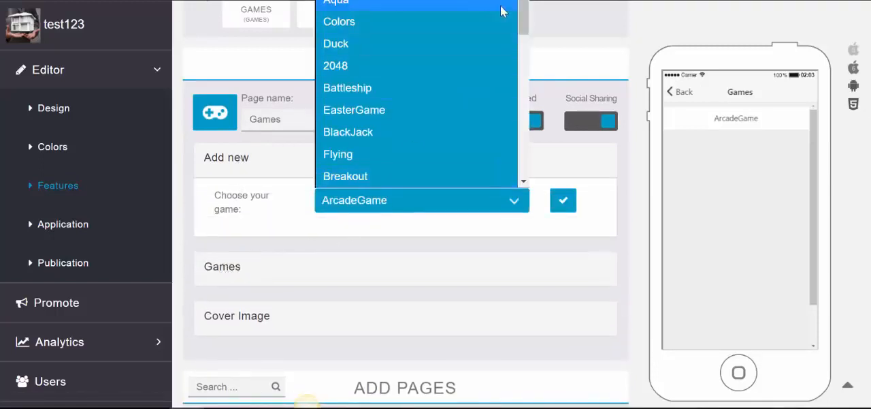
{"action": "left_click_drag", "start_coordinate": [521, 17], "coordinate": [545, 0]}
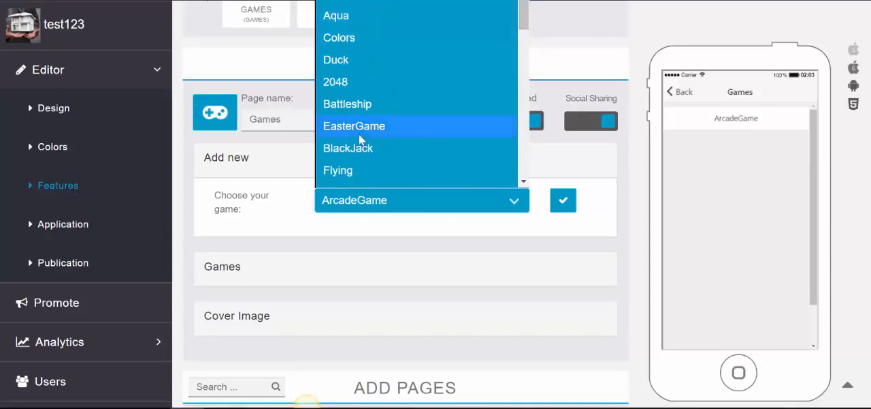
{"action": "left_click", "coordinate": [353, 104]}
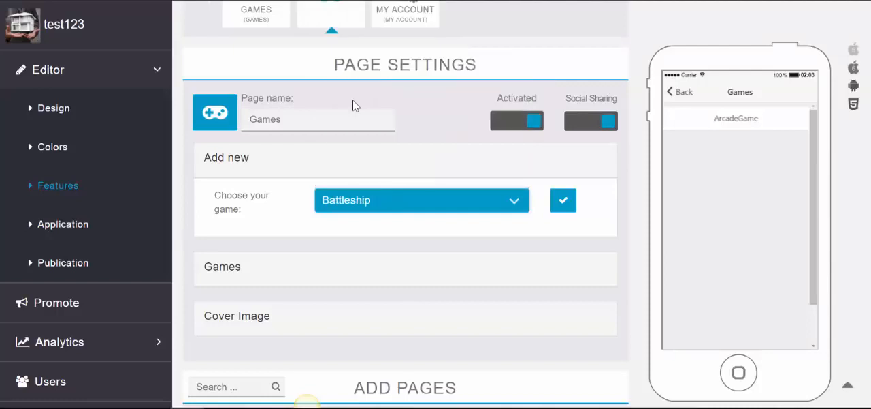
{"action": "left_click", "coordinate": [557, 206]}
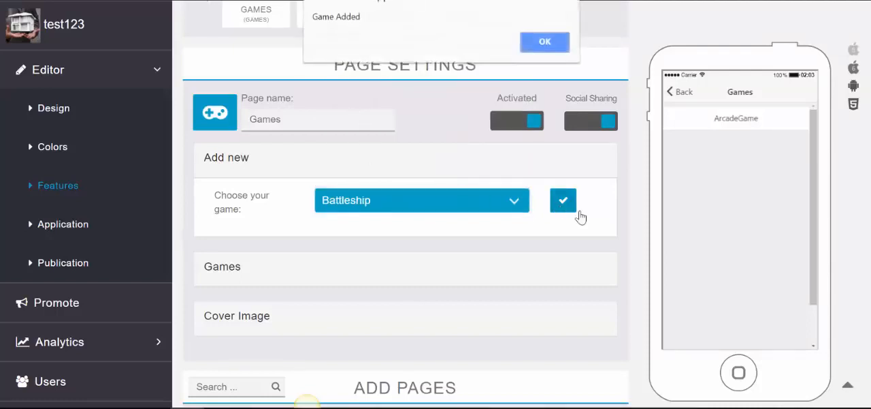
{"action": "left_click", "coordinate": [533, 44]}
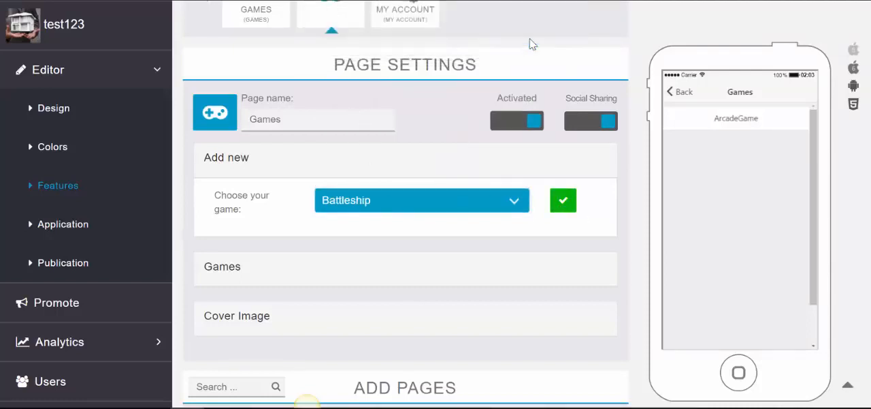
{"action": "left_click", "coordinate": [222, 267]}
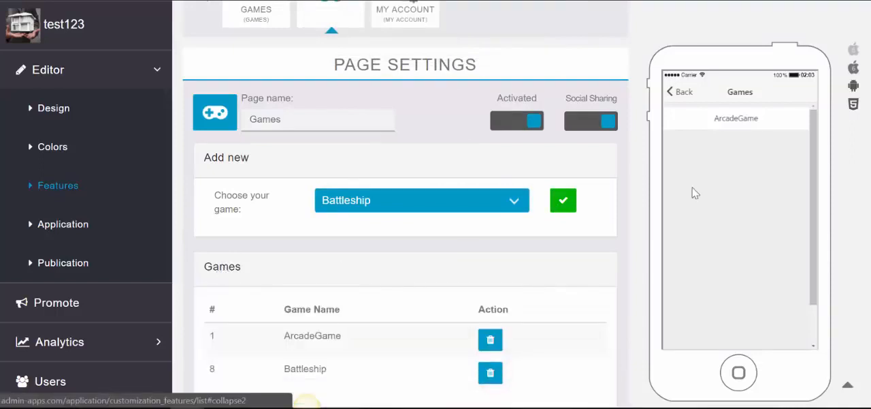
{"action": "scroll", "coordinate": [405, 204], "scroll_direction": "down", "scroll_amount": 2}
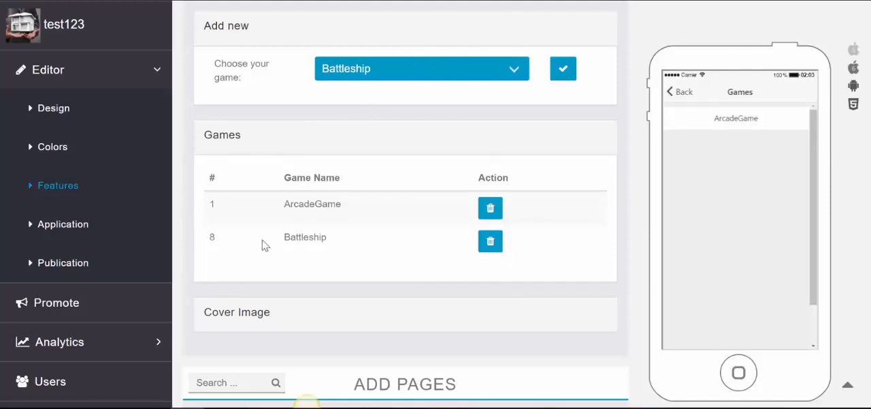
{"action": "mouse_move", "coordinate": [324, 90]}
{"action": "left_mouse_down"}
{"action": "mouse_move", "coordinate": [318, 106]}
{"action": "mouse_move", "coordinate": [351, 171]}
{"action": "left_mouse_up"}
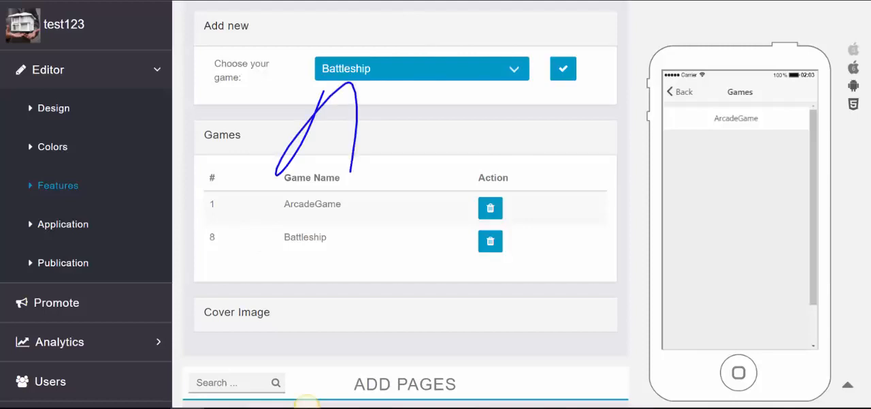
{"action": "left_click_drag", "start_coordinate": [327, 125], "coordinate": [379, 113]}
{"action": "mouse_move", "coordinate": [420, 104]}
{"action": "left_mouse_down"}
{"action": "mouse_move", "coordinate": [408, 164]}
{"action": "mouse_move", "coordinate": [430, 105]}
{"action": "left_mouse_up"}
{"action": "left_click_drag", "start_coordinate": [483, 89], "coordinate": [468, 147]}
{"action": "left_click_drag", "start_coordinate": [544, 82], "coordinate": [541, 151]}
{"action": "mouse_move", "coordinate": [595, 60]}
{"action": "left_mouse_down"}
{"action": "mouse_move", "coordinate": [219, 126]}
{"action": "mouse_move", "coordinate": [518, 45]}
{"action": "left_mouse_up"}
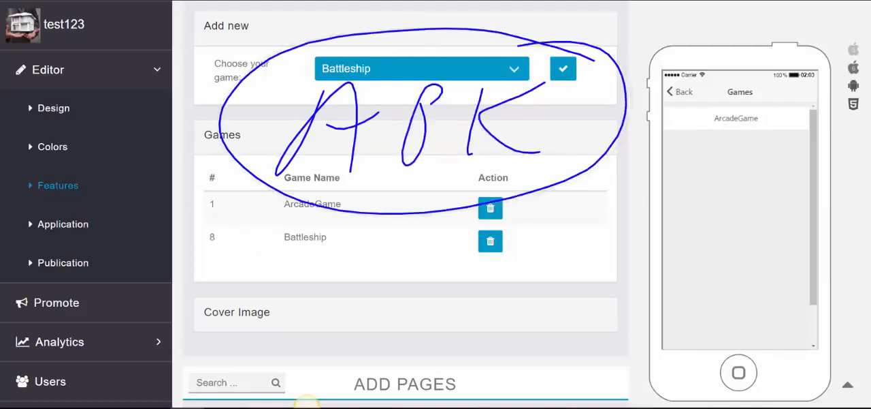
{"action": "mouse_move", "coordinate": [292, 256]}
{"action": "left_mouse_down"}
{"action": "mouse_move", "coordinate": [311, 247]}
{"action": "mouse_move", "coordinate": [308, 292]}
{"action": "left_mouse_up"}
{"action": "left_click_drag", "start_coordinate": [290, 263], "coordinate": [308, 261]}
{"action": "mouse_move", "coordinate": [344, 268]}
{"action": "left_mouse_down"}
{"action": "mouse_move", "coordinate": [342, 310]}
{"action": "mouse_move", "coordinate": [356, 262]}
{"action": "left_mouse_up"}
{"action": "mouse_move", "coordinate": [386, 263]}
{"action": "left_mouse_down"}
{"action": "mouse_move", "coordinate": [372, 314]}
{"action": "mouse_move", "coordinate": [382, 263]}
{"action": "left_mouse_up"}
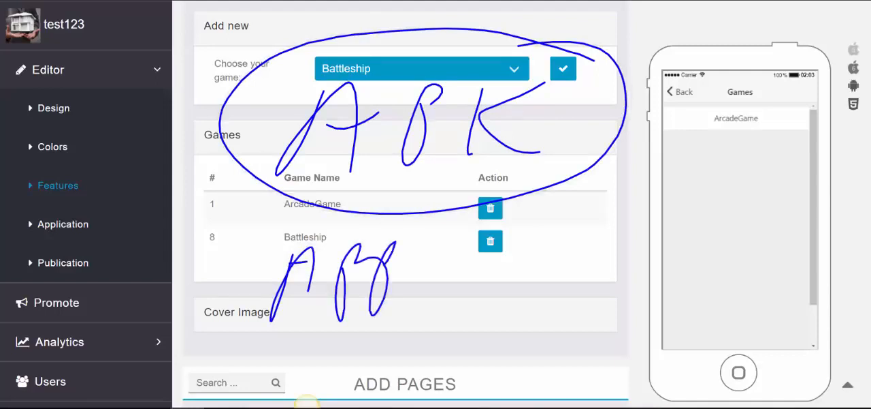
{"action": "mouse_move", "coordinate": [440, 285]}
{"action": "left_mouse_down"}
{"action": "mouse_move", "coordinate": [474, 231]}
{"action": "mouse_move", "coordinate": [482, 268]}
{"action": "mouse_move", "coordinate": [538, 263]}
{"action": "left_mouse_up"}
{"action": "left_click_drag", "start_coordinate": [569, 201], "coordinate": [560, 236]}
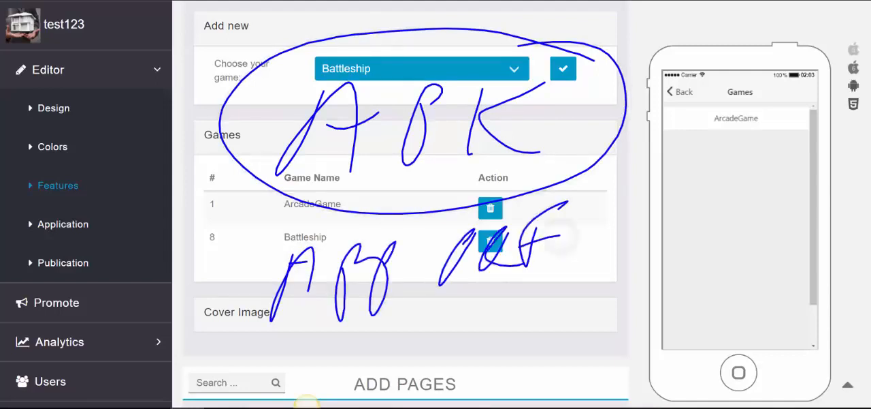
{"action": "left_click_drag", "start_coordinate": [502, 267], "coordinate": [550, 260]}
{"action": "mouse_move", "coordinate": [579, 217]}
{"action": "left_mouse_down"}
{"action": "mouse_move", "coordinate": [632, 203]}
{"action": "mouse_move", "coordinate": [240, 253]}
{"action": "mouse_move", "coordinate": [671, 234]}
{"action": "mouse_move", "coordinate": [666, 225]}
{"action": "left_mouse_up"}
{"action": "left_click_drag", "start_coordinate": [603, 85], "coordinate": [761, 30]}
{"action": "left_click_drag", "start_coordinate": [636, 58], "coordinate": [627, 105]}
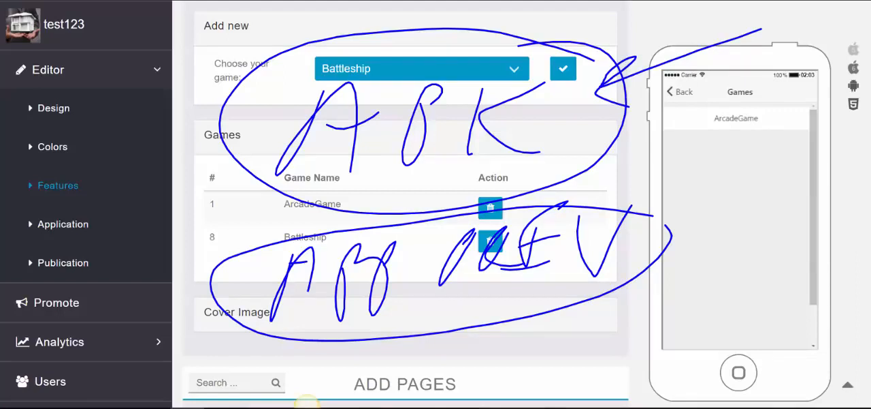
{"action": "left_click", "coordinate": [307, 406]}
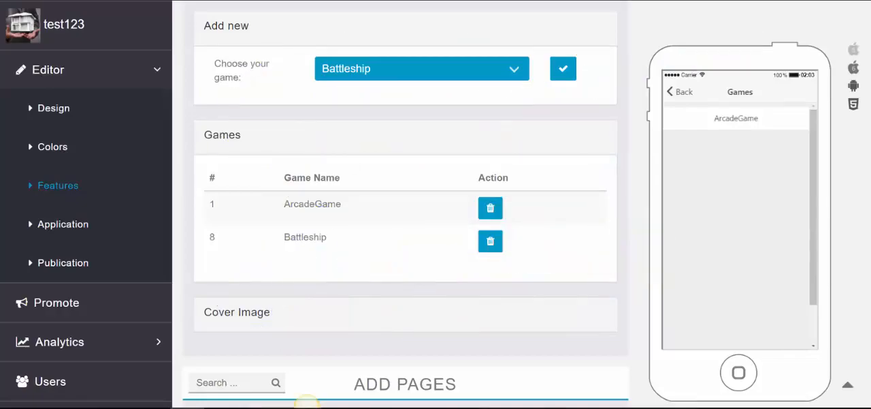